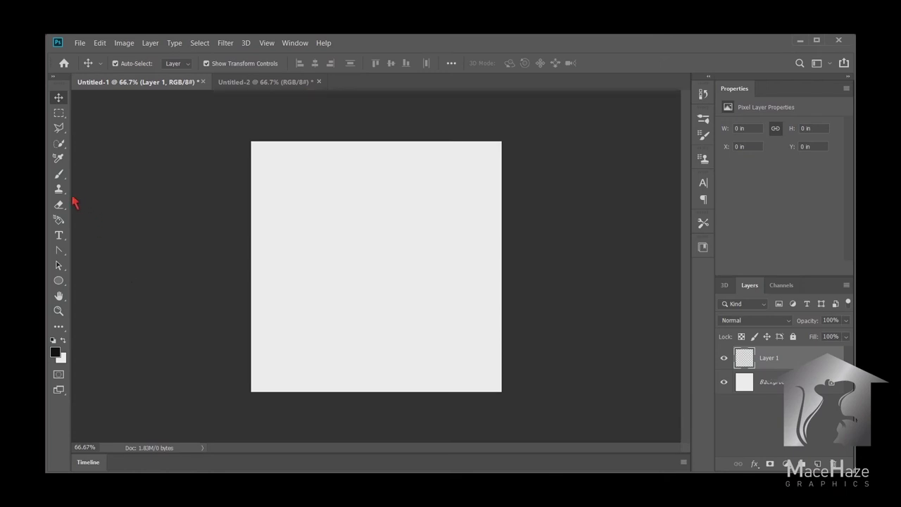
# - Stamp one 500 px black round-brush dab at the canvas centre on Layer 1
pyautogui.click(59, 174)
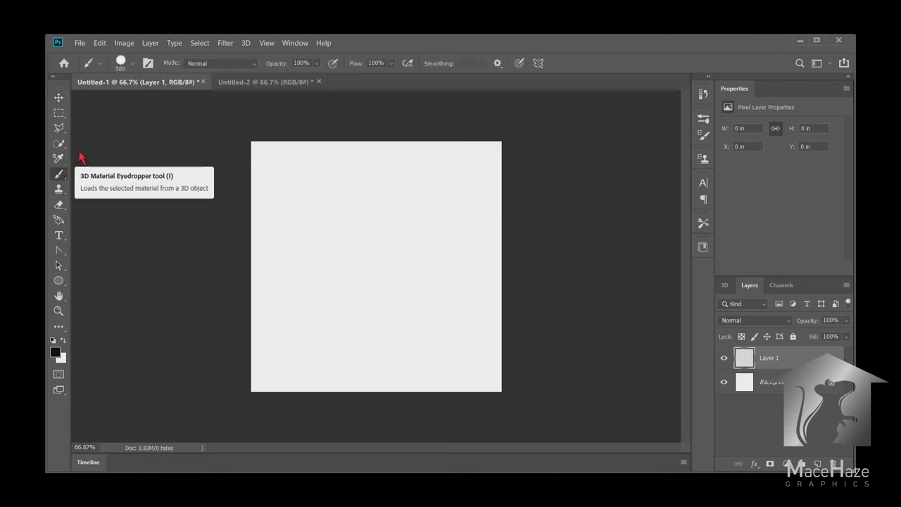
pyautogui.click(374, 263)
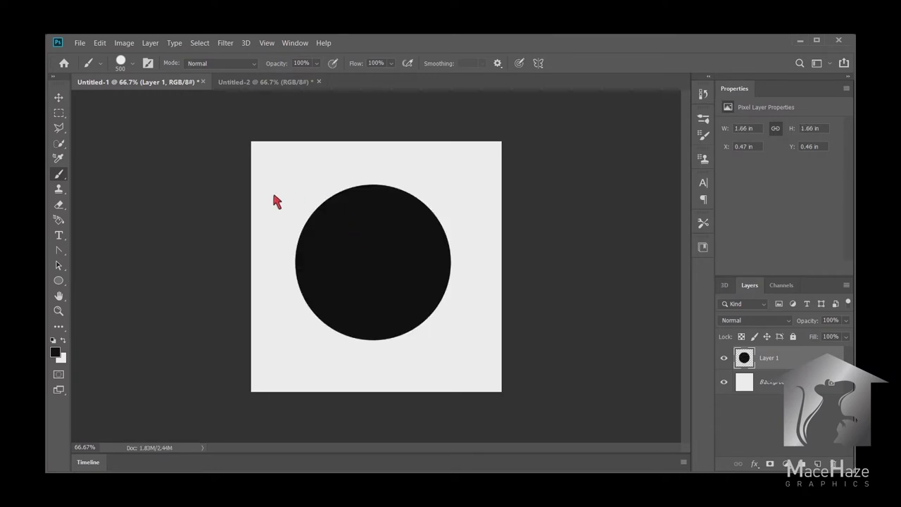
pyautogui.click(62, 208)
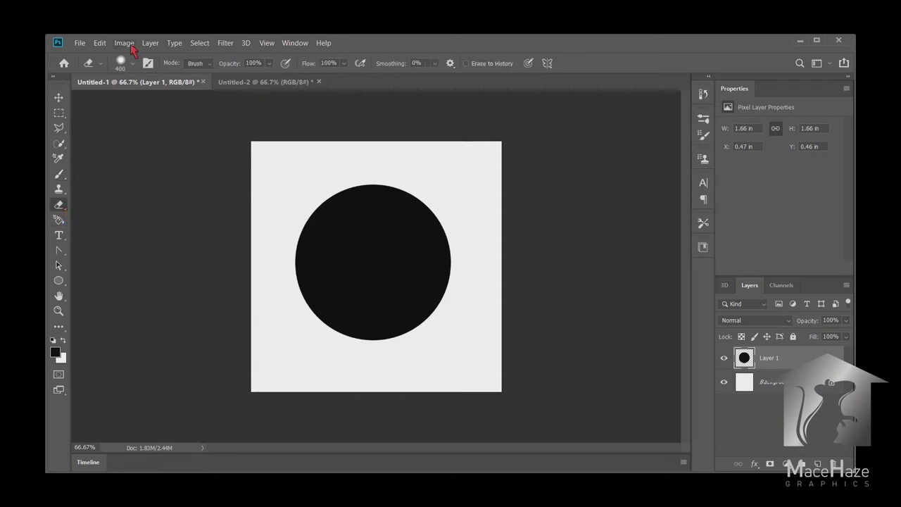
# - Erase the circle's centre with a 500 px, 50% hardness eraser to form a shaded sphere
pyautogui.click(133, 62)
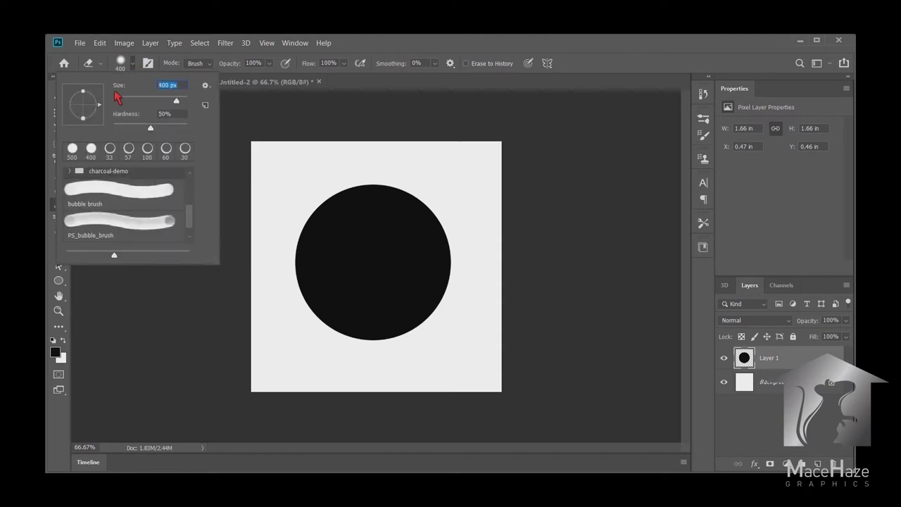
pyautogui.write('500')
pyautogui.write('50')
pyautogui.press('Return')
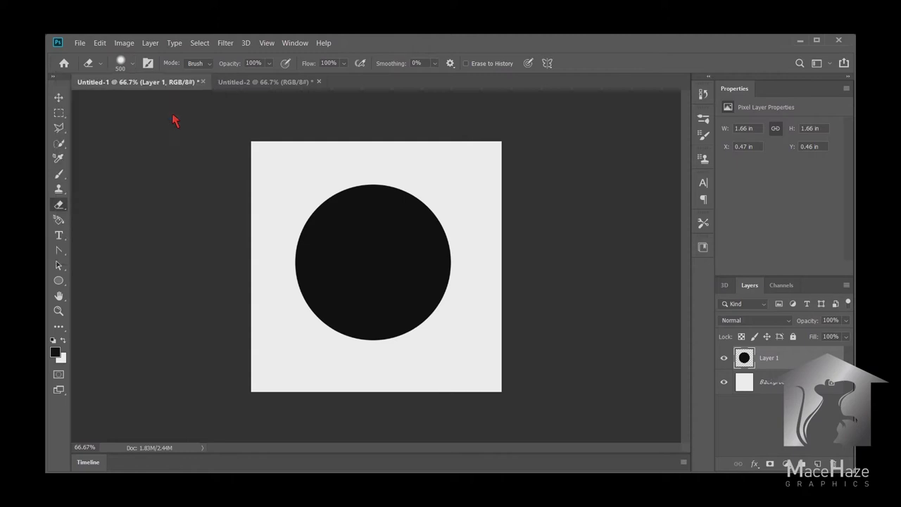
pyautogui.click(379, 257)
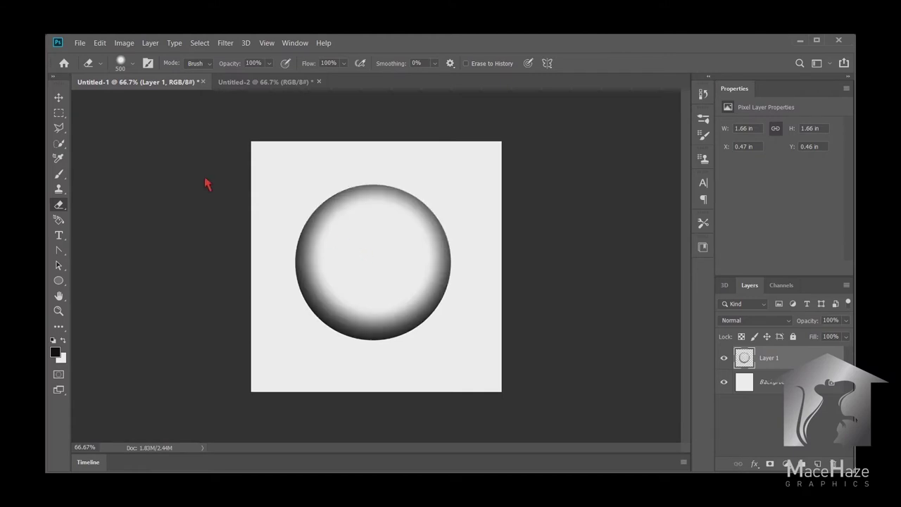
pyautogui.click(59, 98)
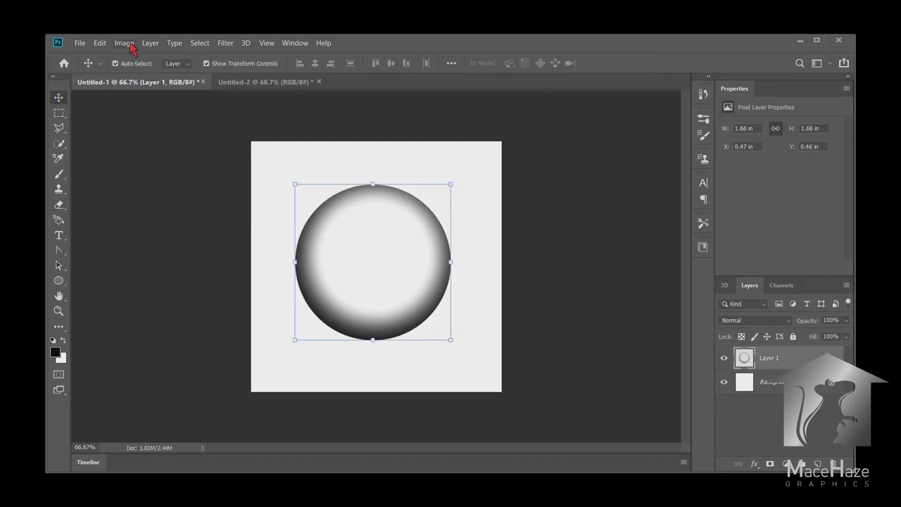
# - Define the shaded sphere as a brush preset named PS_Bubble_Brush via Edit > Define Brush Preset
pyautogui.click(103, 44)
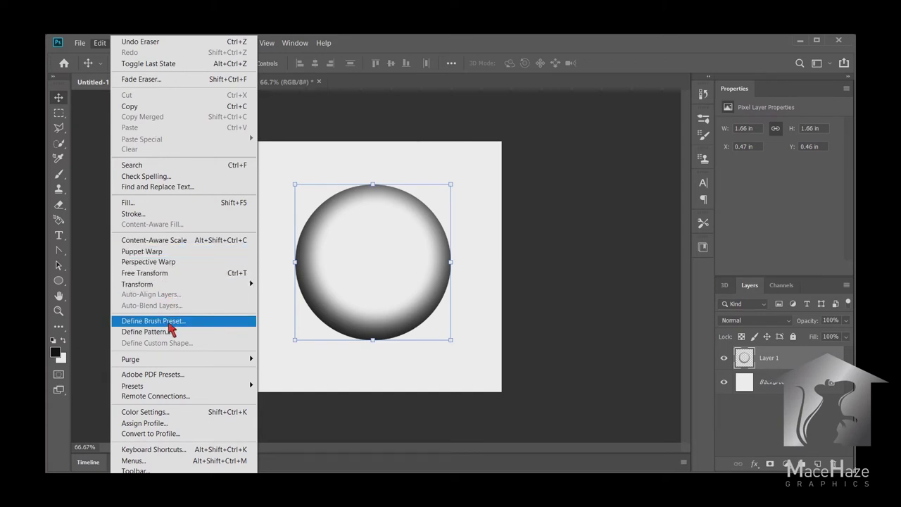
pyautogui.click(168, 321)
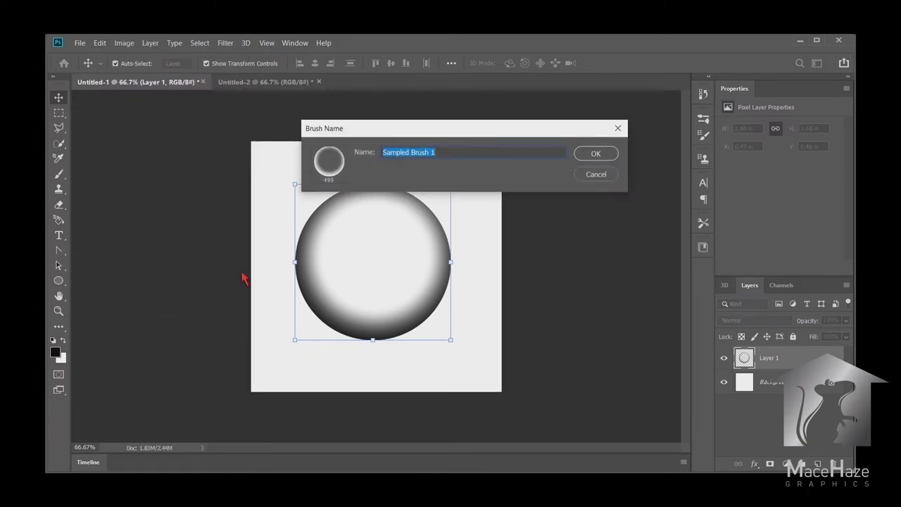
pyautogui.write('PS_')
pyautogui.write('Bubble_')
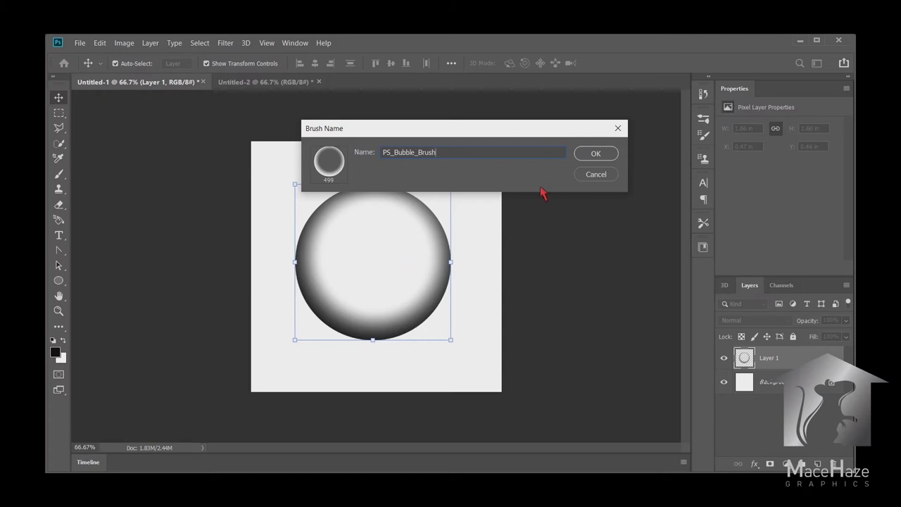
pyautogui.click(591, 154)
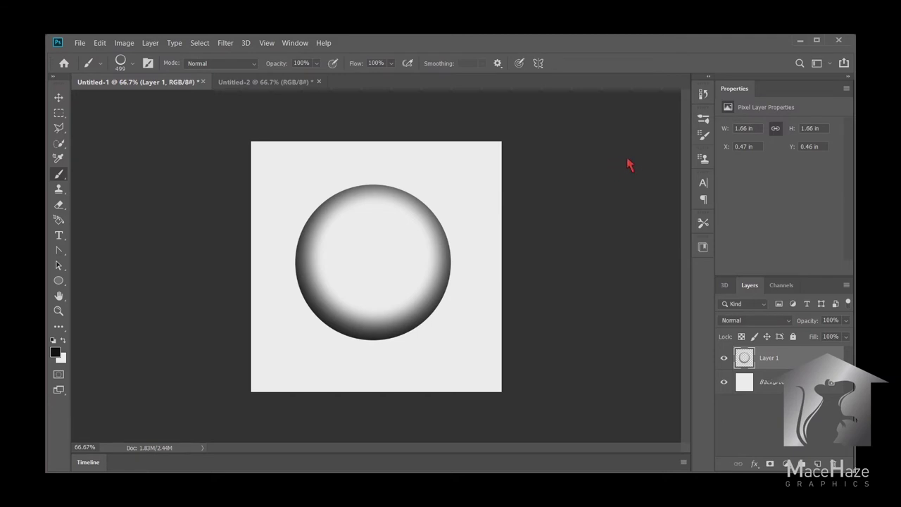
# - Show the bubble brush's tip settings and bring the Untitled-2 gradient document forward
pyautogui.click(707, 121)
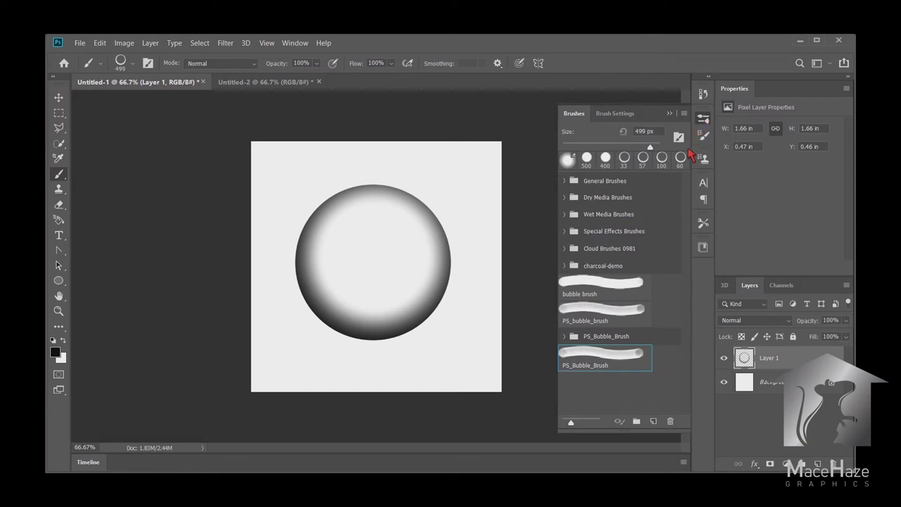
pyautogui.click(704, 138)
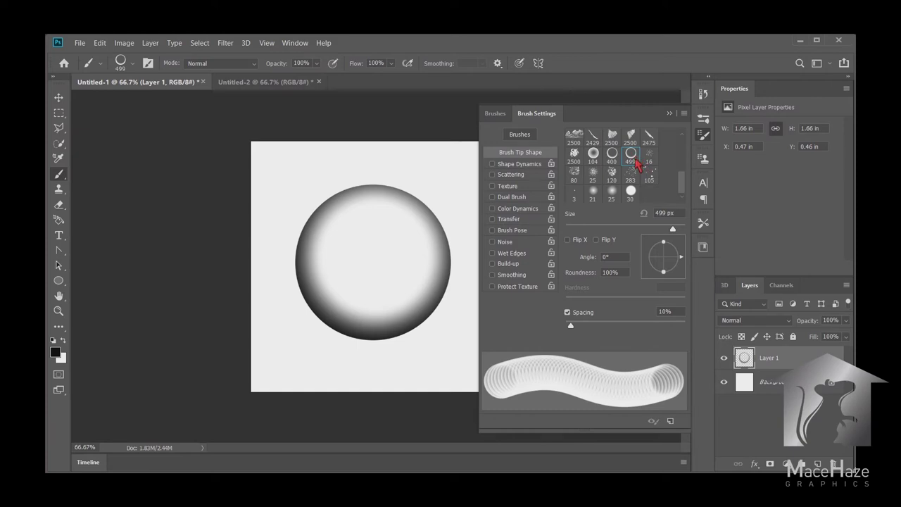
pyautogui.click(293, 82)
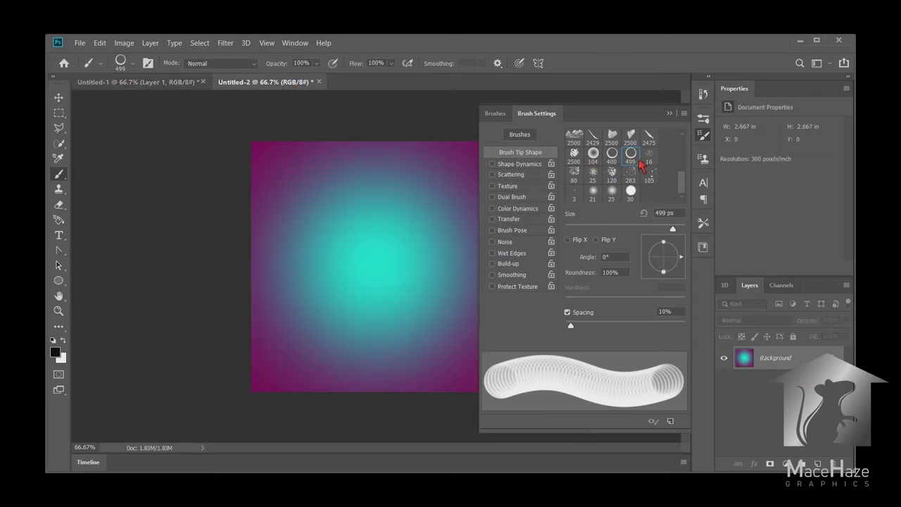
# - Enable Shape Dynamics with 80% size jitter and Scattering at 50%
pyautogui.click(530, 166)
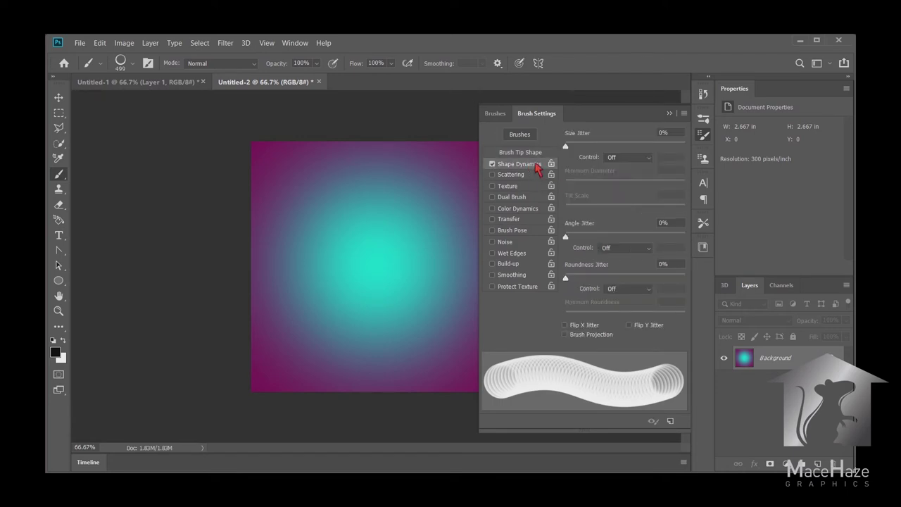
pyautogui.click(681, 135)
pyautogui.write('80')
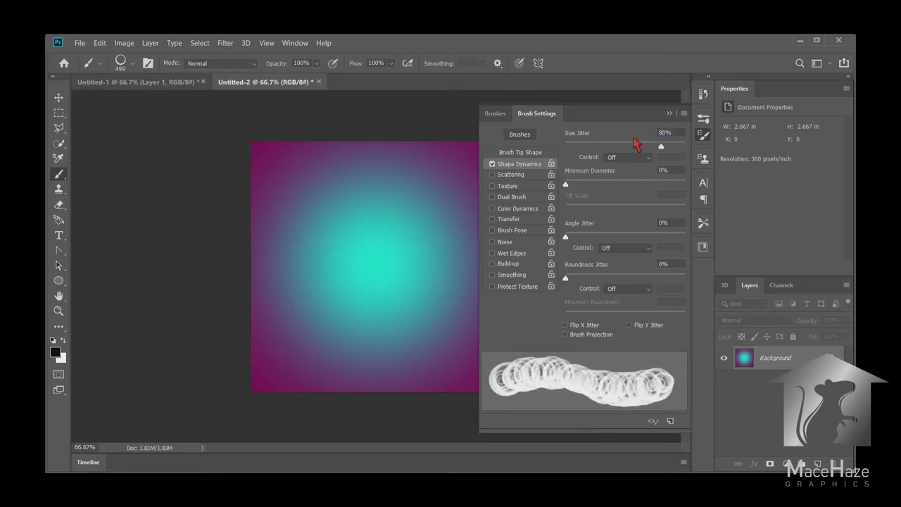
pyautogui.click(522, 176)
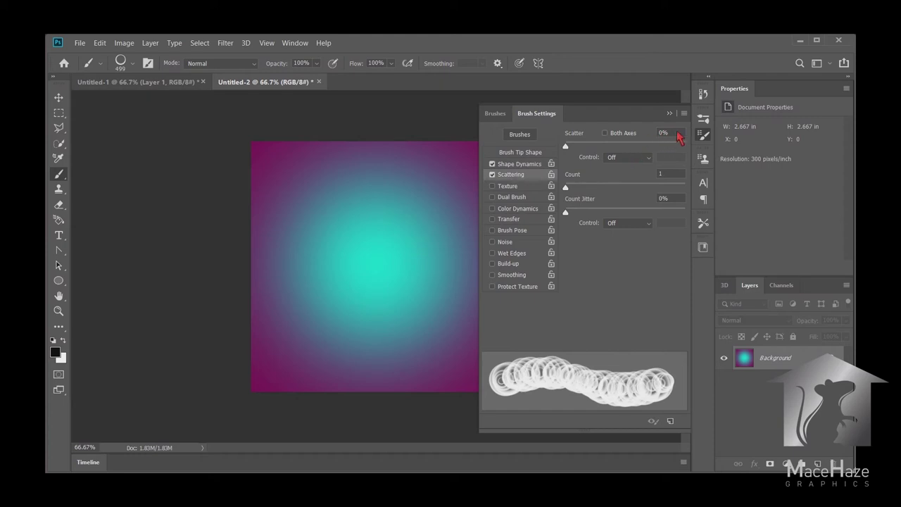
pyautogui.click(674, 133)
pyautogui.write('30')
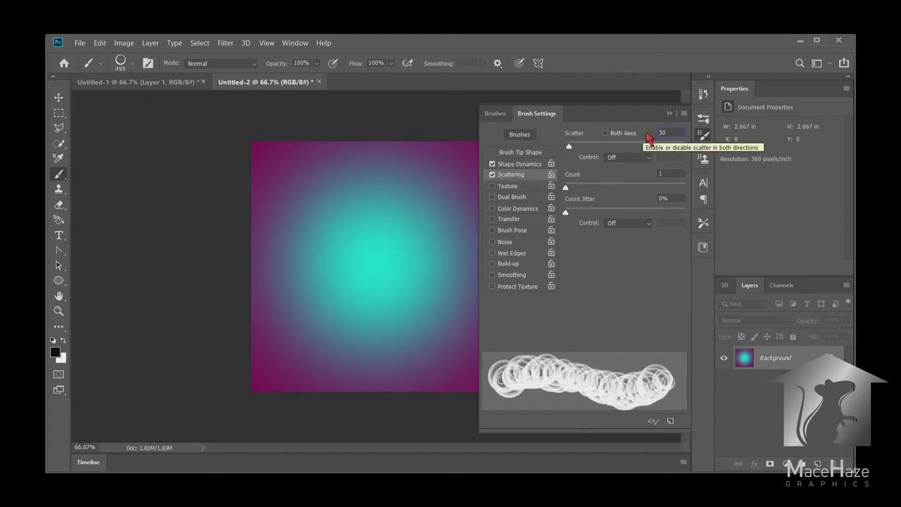
pyautogui.press('BackSpace')
pyautogui.press('BackSpace')
pyautogui.write('50')
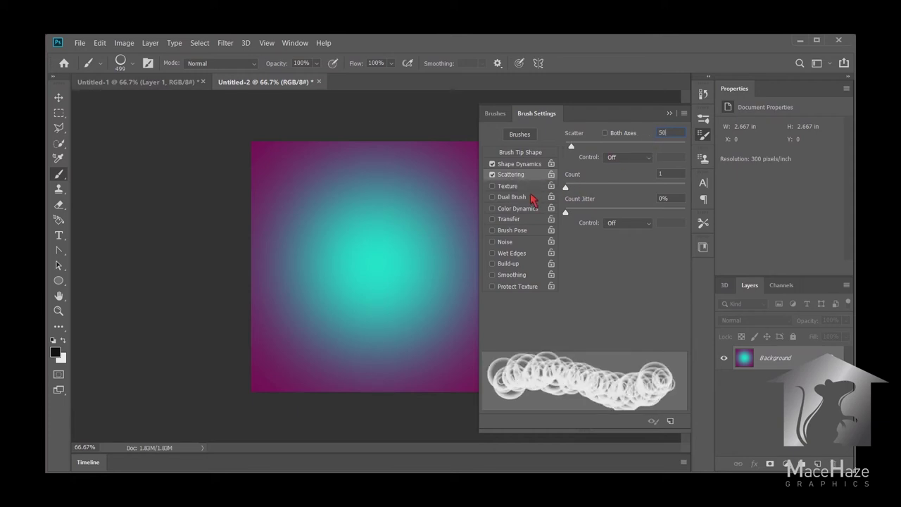
# - Set the brush tip to 28 px with 147% spacing and close Brush Settings
pyautogui.click(527, 135)
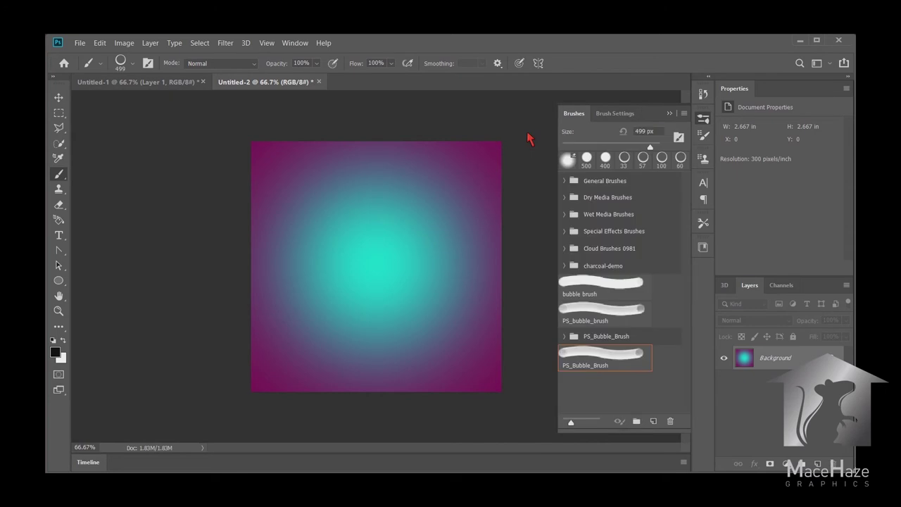
pyautogui.click(707, 138)
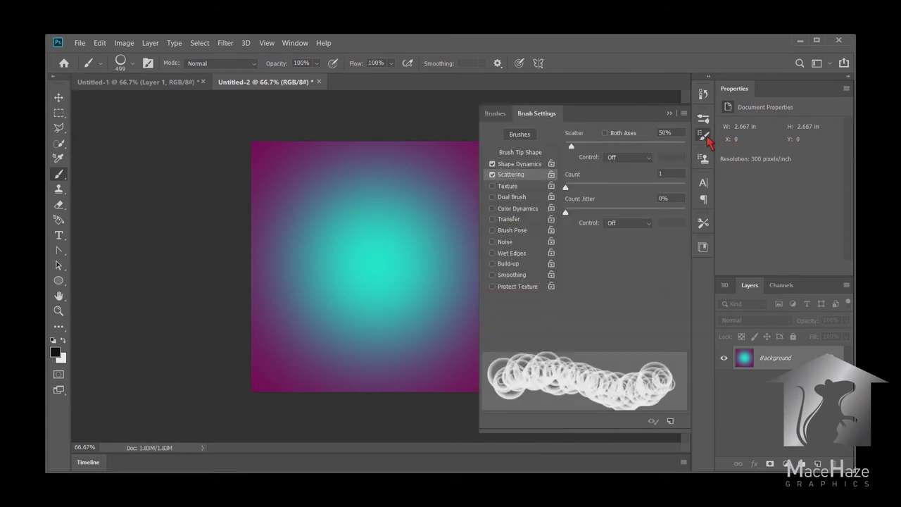
pyautogui.click(530, 156)
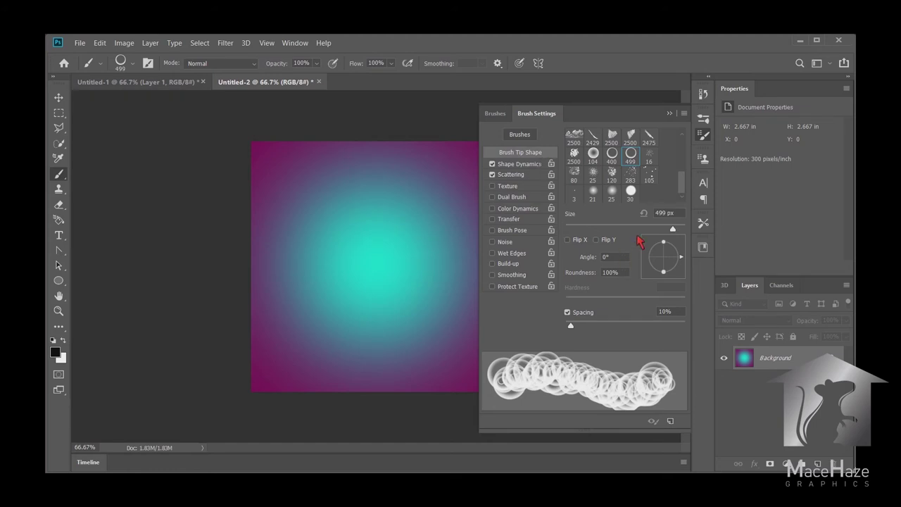
pyautogui.click(600, 226)
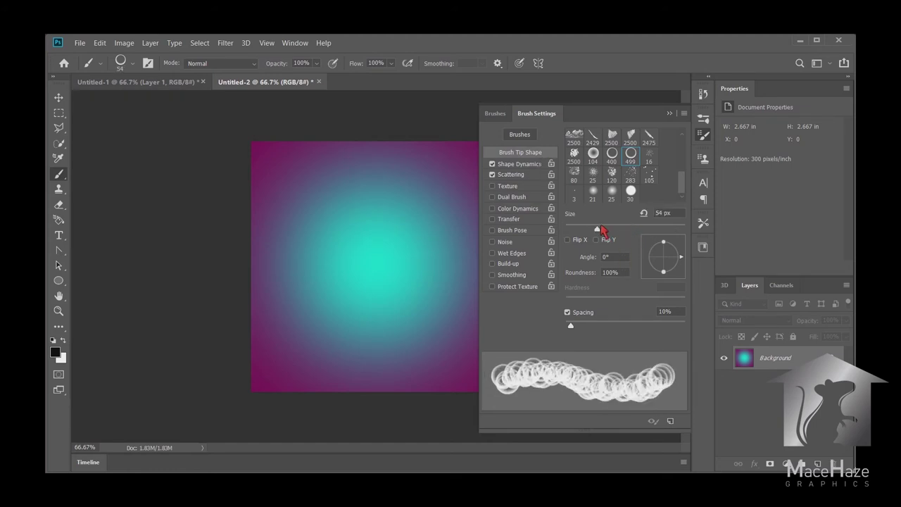
pyautogui.moveTo(600, 226); pyautogui.dragTo(582, 228)
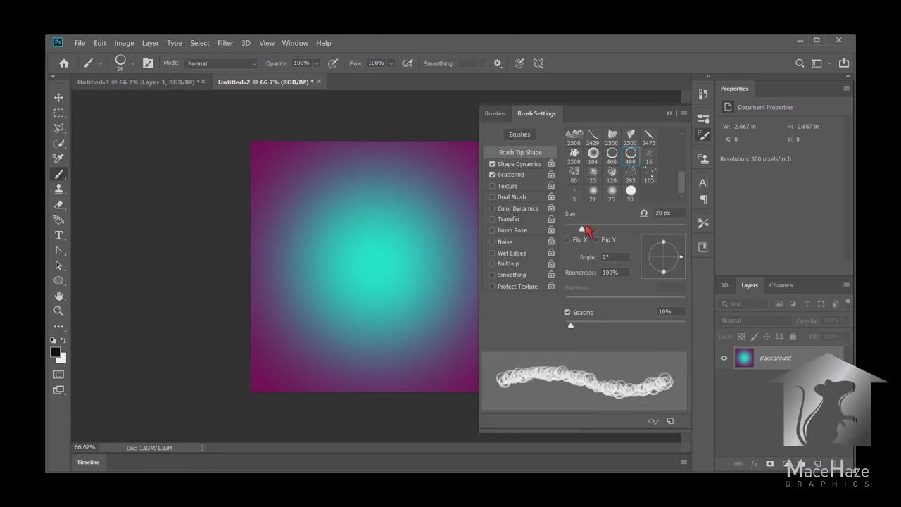
pyautogui.click(642, 325)
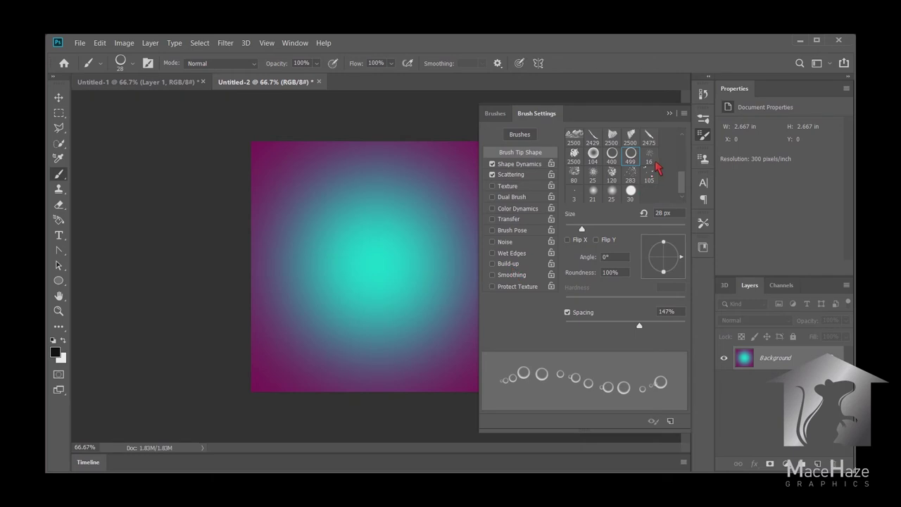
pyautogui.click(671, 114)
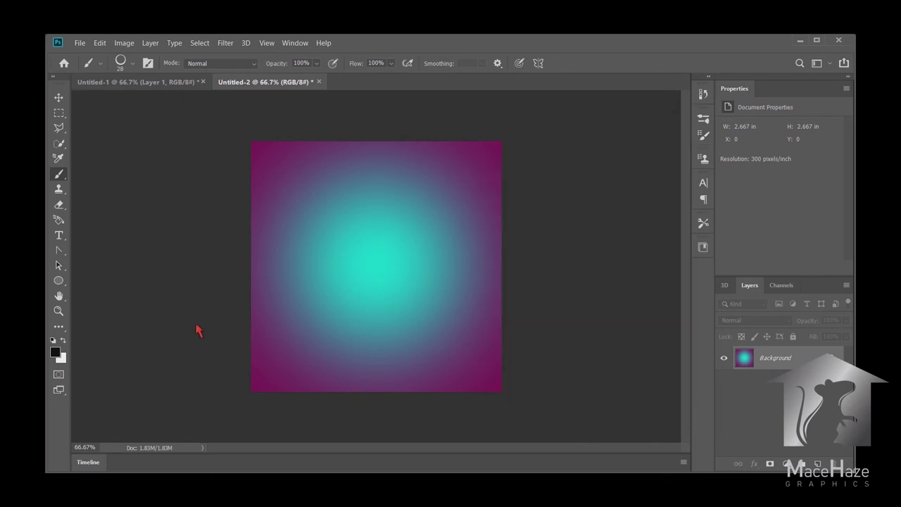
# - Make the foreground white and paint a wavy trail of small bubbles up the canvas middle
pyautogui.click(58, 354)
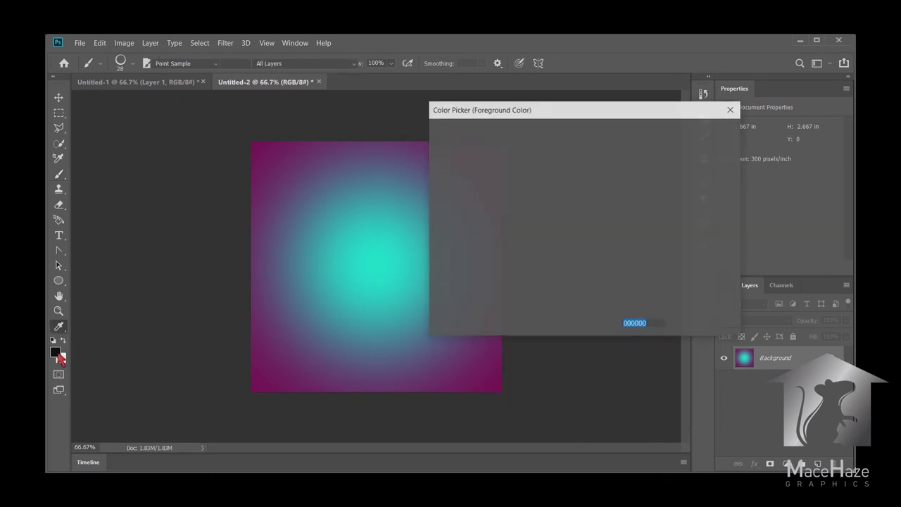
pyautogui.click(435, 138)
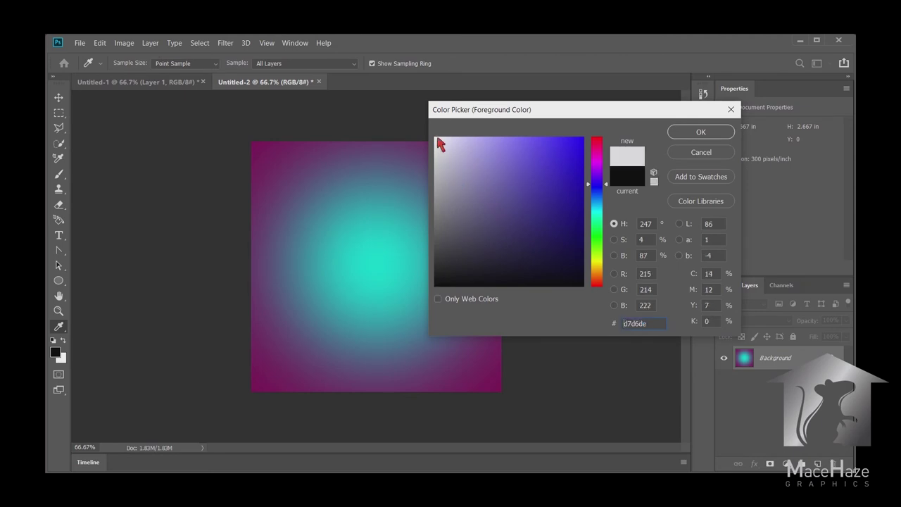
pyautogui.click(685, 133)
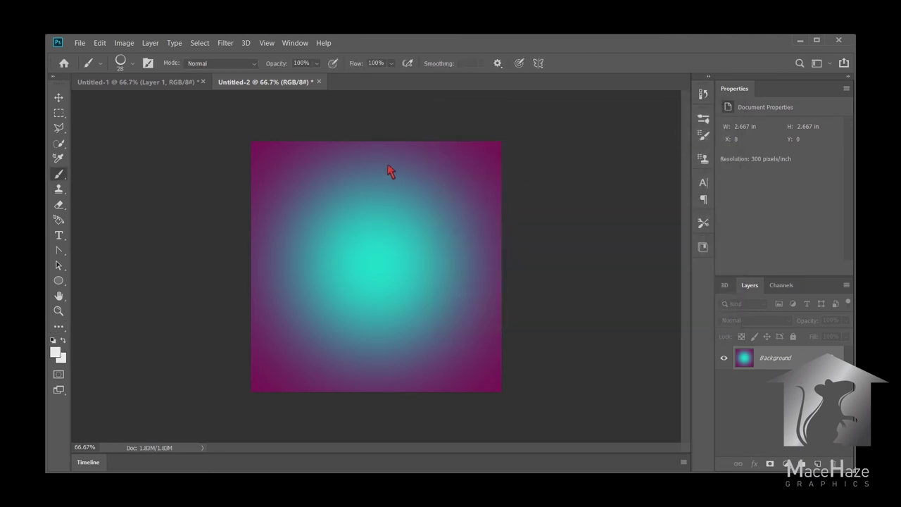
pyautogui.moveTo(376, 392)
pyautogui.mouseDown()
pyautogui.moveTo(387, 285)
pyautogui.moveTo(370, 267)
pyautogui.moveTo(358, 216)
pyautogui.moveTo(374, 191)
pyautogui.moveTo(368, 151)
pyautogui.mouseUp()
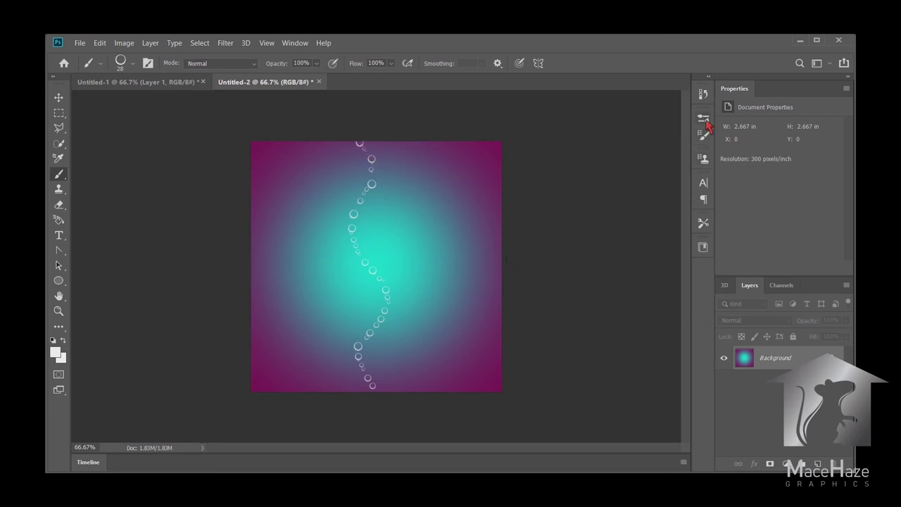
pyautogui.click(704, 119)
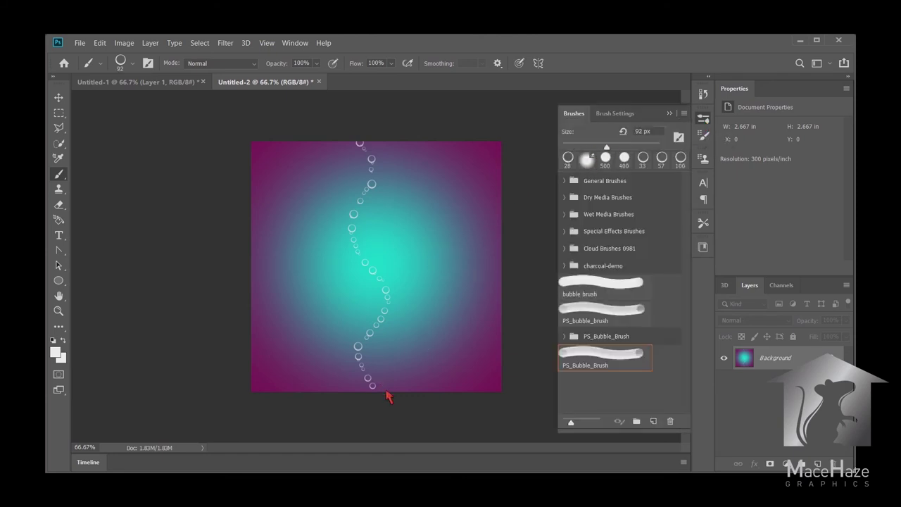
# - Paint larger white bubbles along the trail and canvas edges with a 190 px brush
pyautogui.moveTo(384, 392)
pyautogui.mouseDown()
pyautogui.moveTo(387, 268)
pyautogui.moveTo(371, 148)
pyautogui.moveTo(393, 135)
pyautogui.mouseUp()
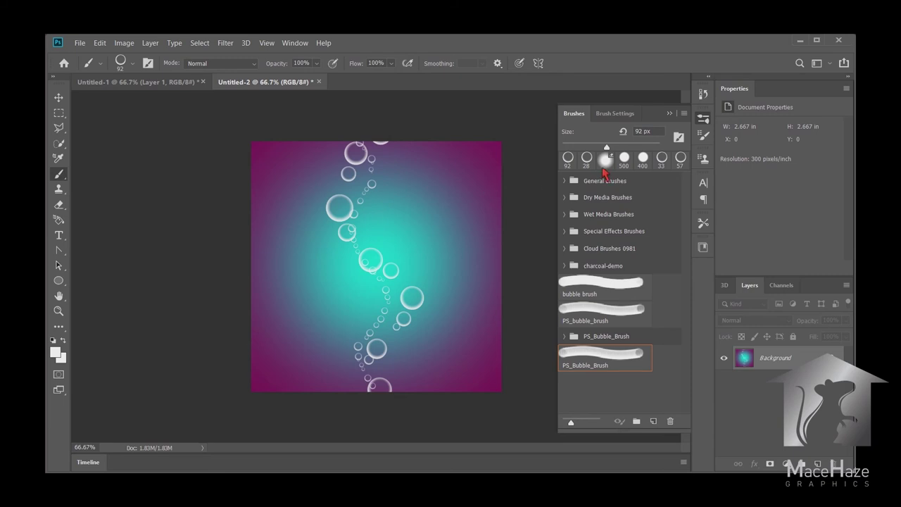
pyautogui.click(633, 146)
pyautogui.moveTo(466, 352); pyautogui.dragTo(495, 285)
pyautogui.click(495, 247)
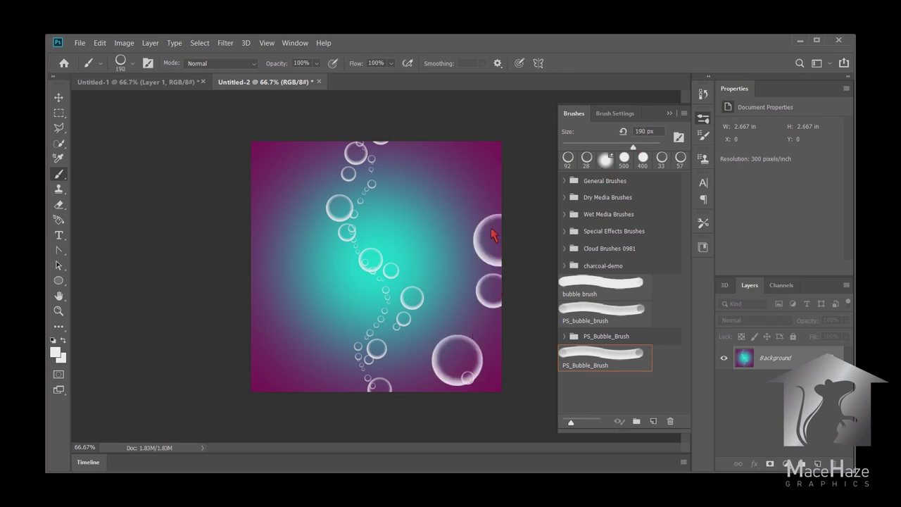
pyautogui.click(478, 198)
pyautogui.moveTo(285, 396)
pyautogui.mouseDown()
pyautogui.moveTo(256, 348)
pyautogui.moveTo(280, 226)
pyautogui.moveTo(314, 141)
pyautogui.mouseUp()
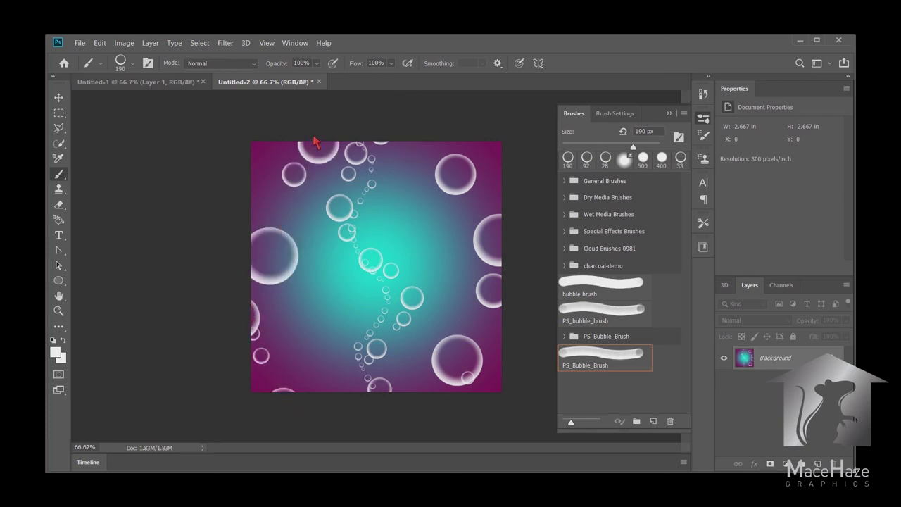
pyautogui.press(']')
pyautogui.press(']')
pyautogui.press(']')
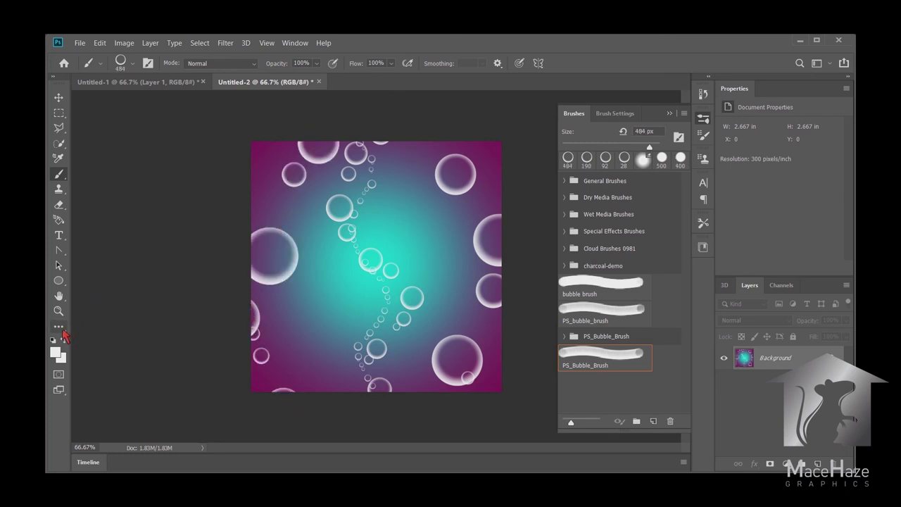
pyautogui.click(59, 352)
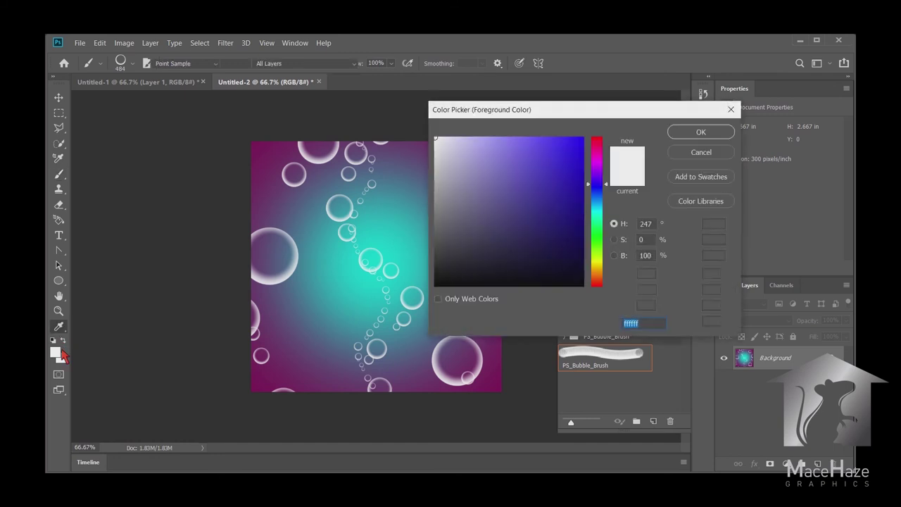
# - Set the foreground to purple #7a6be9 and paint a stroke of purple bubbles
pyautogui.click(514, 149)
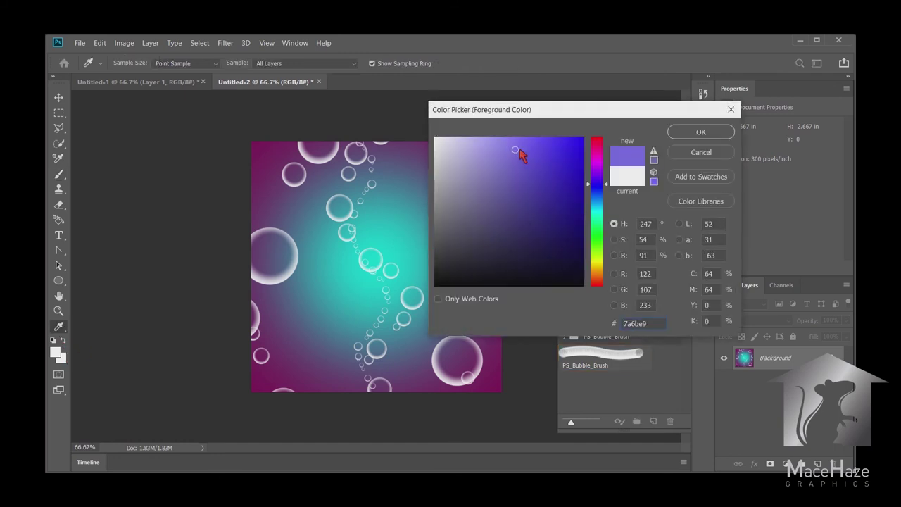
pyautogui.click(700, 132)
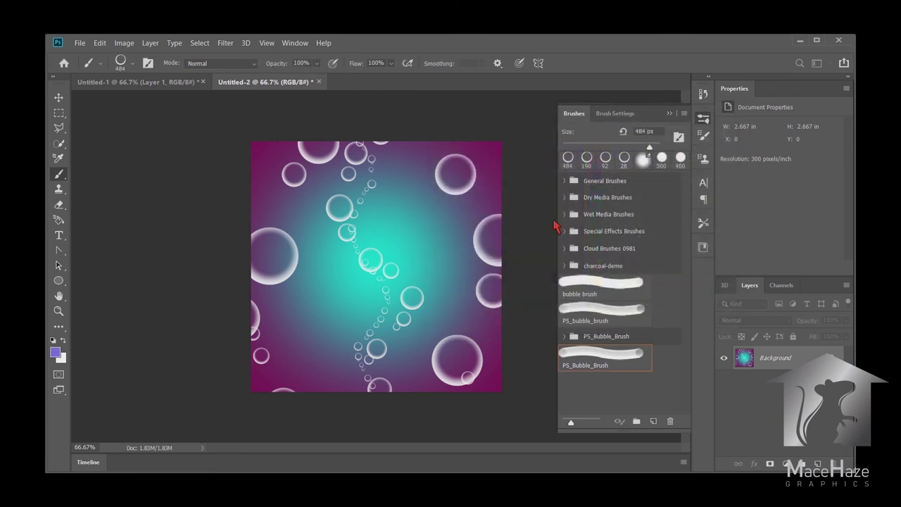
pyautogui.moveTo(354, 350); pyautogui.dragTo(439, 220)
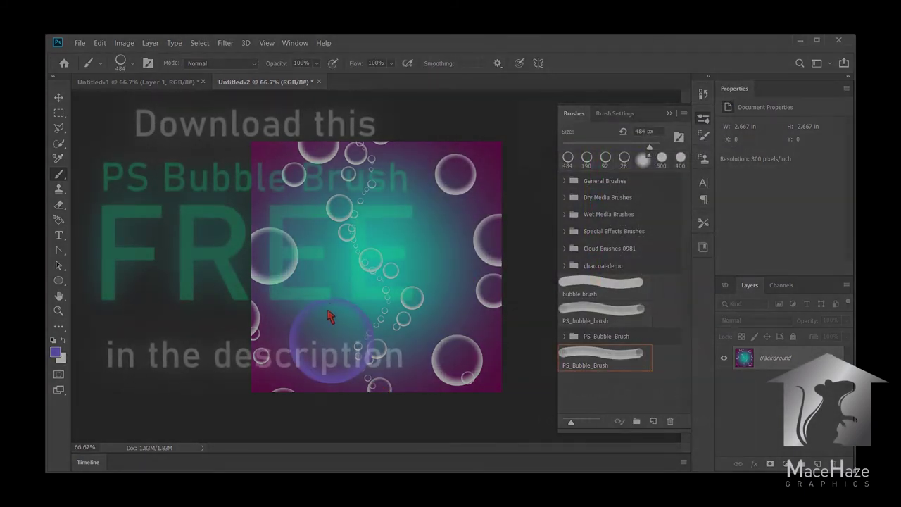